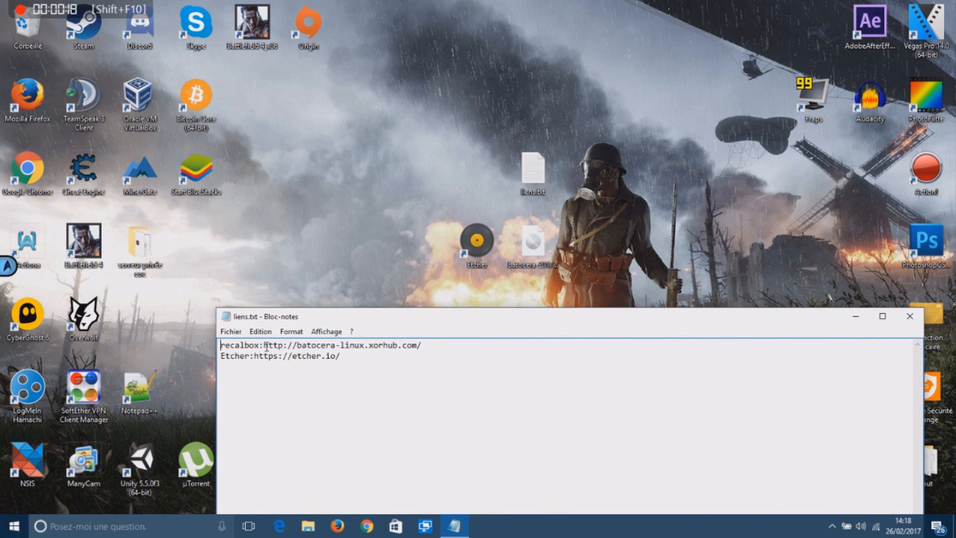
{"action": "left_click_drag", "start_coordinate": [263, 344], "coordinate": [423, 345]}
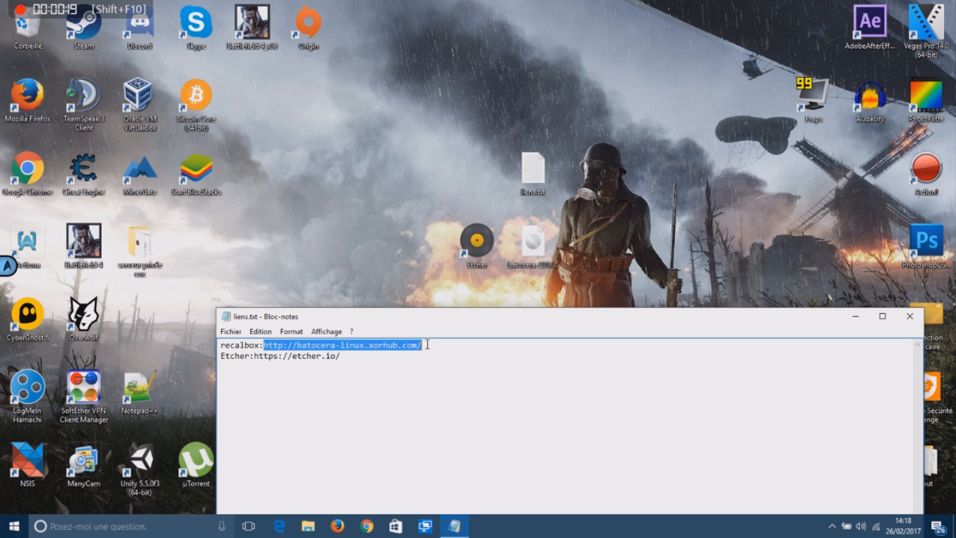
{"action": "right_click", "coordinate": [392, 349]}
{"action": "left_click", "coordinate": [428, 387]}
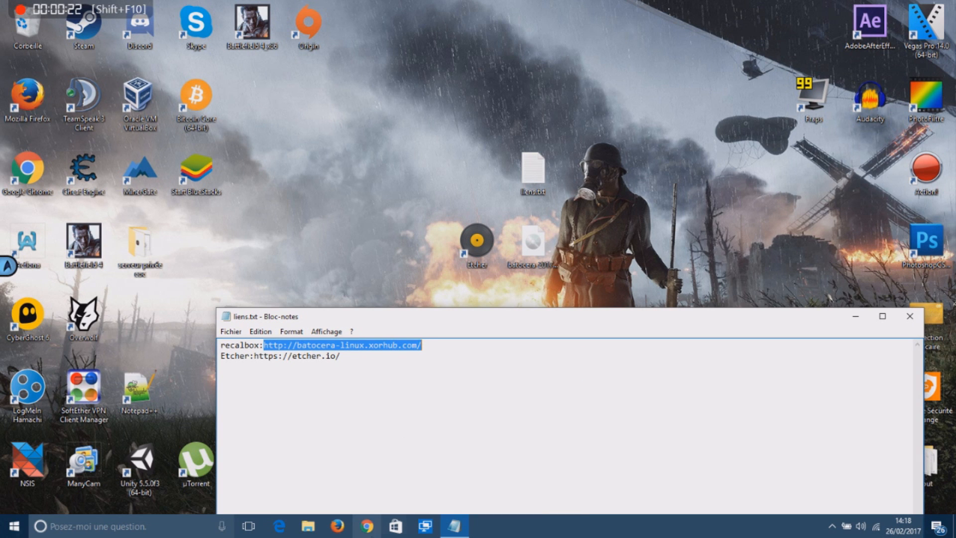
- Minimize the text file, switch to Chrome and load the copied batocera-linux.xorhub.com address
{"action": "left_click", "coordinate": [341, 530]}
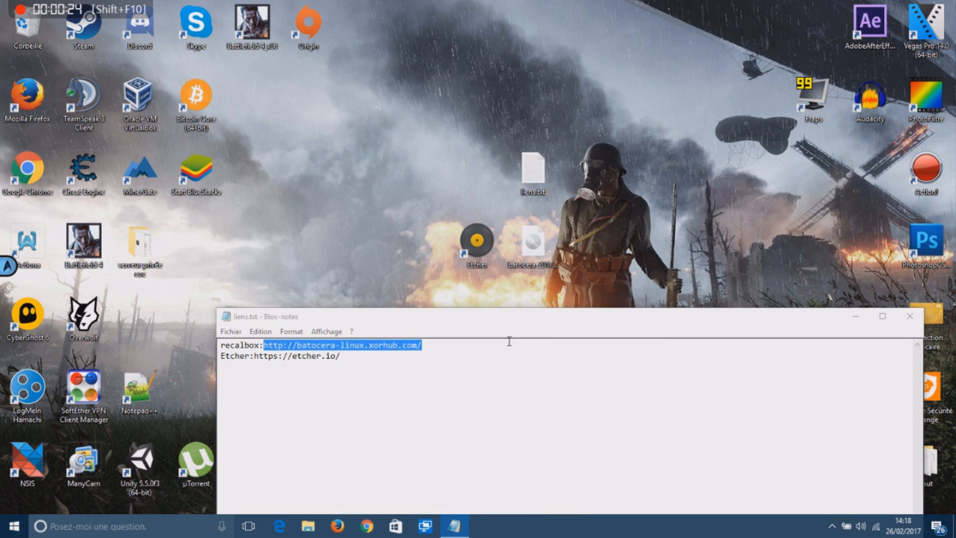
{"action": "left_click", "coordinate": [850, 319]}
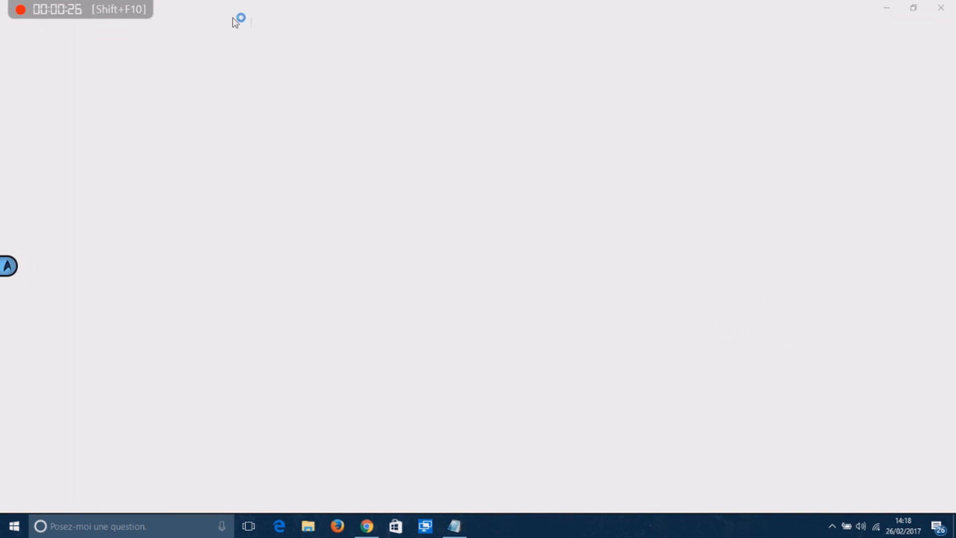
{"action": "right_click", "coordinate": [259, 27]}
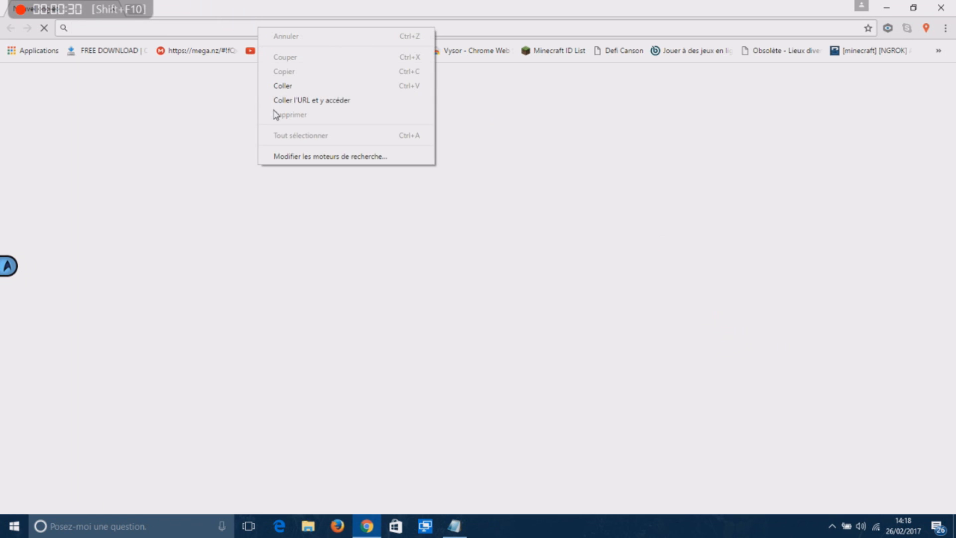
{"action": "left_click", "coordinate": [290, 85]}
{"action": "key", "text": "Return"}
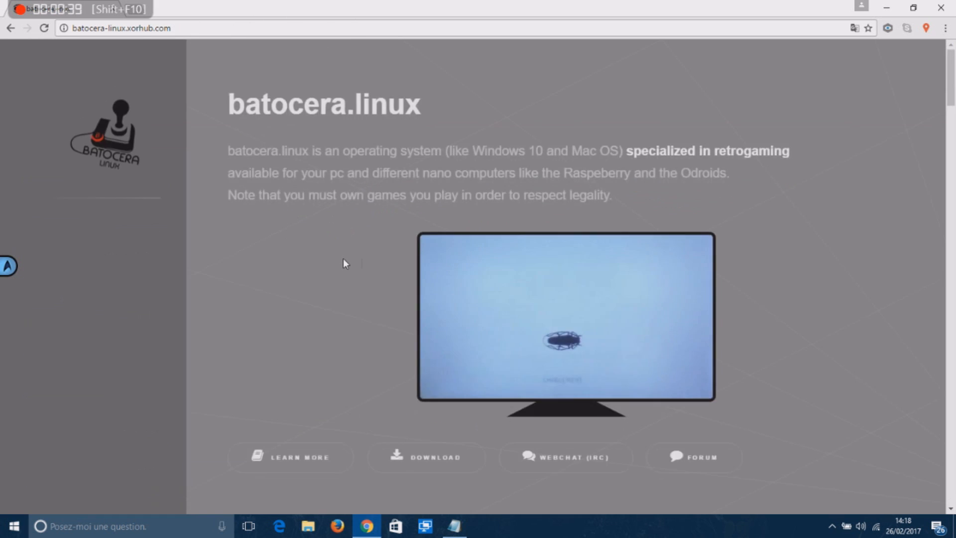
- Go to the site's Download section and download the batocera.linux 5.3 image for Computer (x86 32 bits)
{"action": "scroll", "coordinate": [429, 397], "scroll_direction": "down", "scroll_amount": 3}
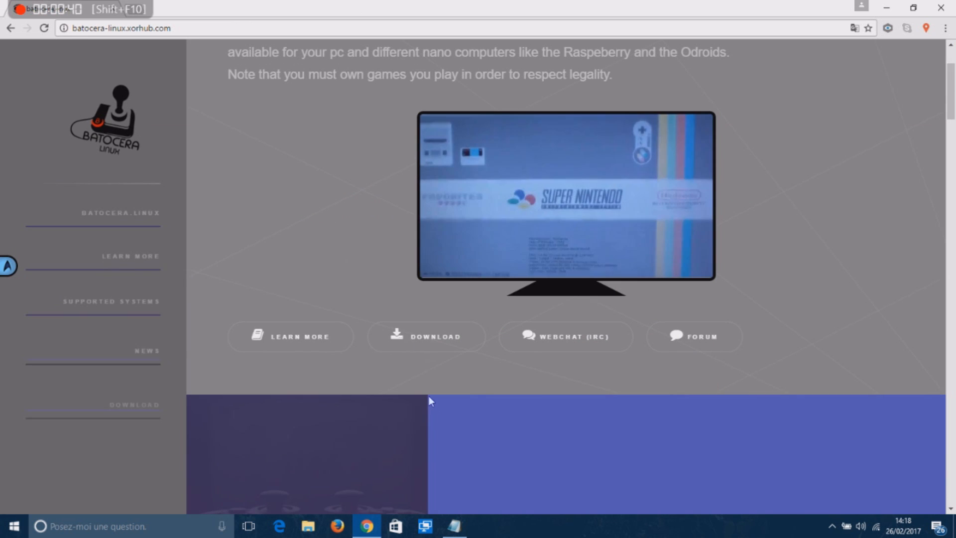
{"action": "left_click", "coordinate": [417, 340]}
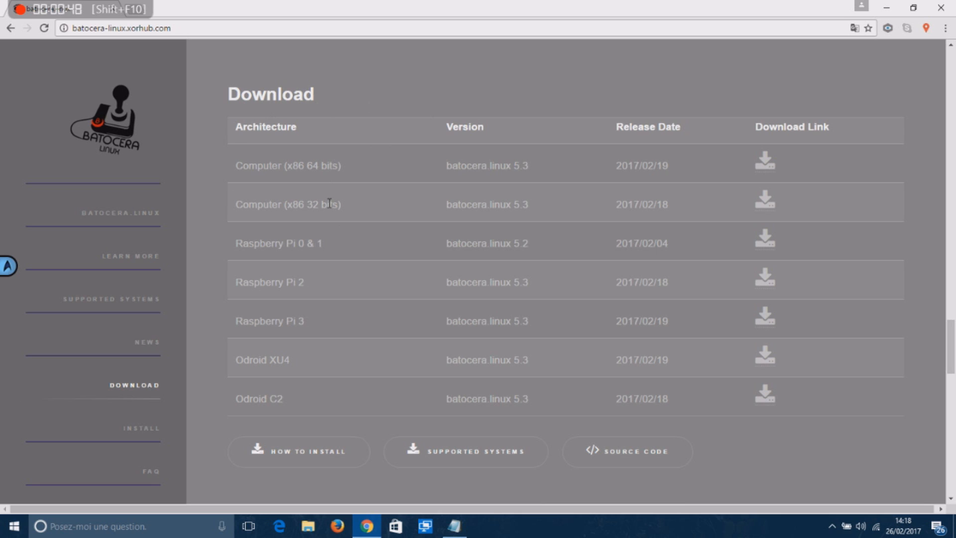
{"action": "left_click_drag", "start_coordinate": [239, 165], "coordinate": [454, 185]}
{"action": "left_click", "coordinate": [247, 163]}
{"action": "left_click_drag", "start_coordinate": [304, 166], "coordinate": [343, 166]}
{"action": "left_click_drag", "start_coordinate": [307, 205], "coordinate": [349, 208]}
{"action": "left_click", "coordinate": [765, 199]}
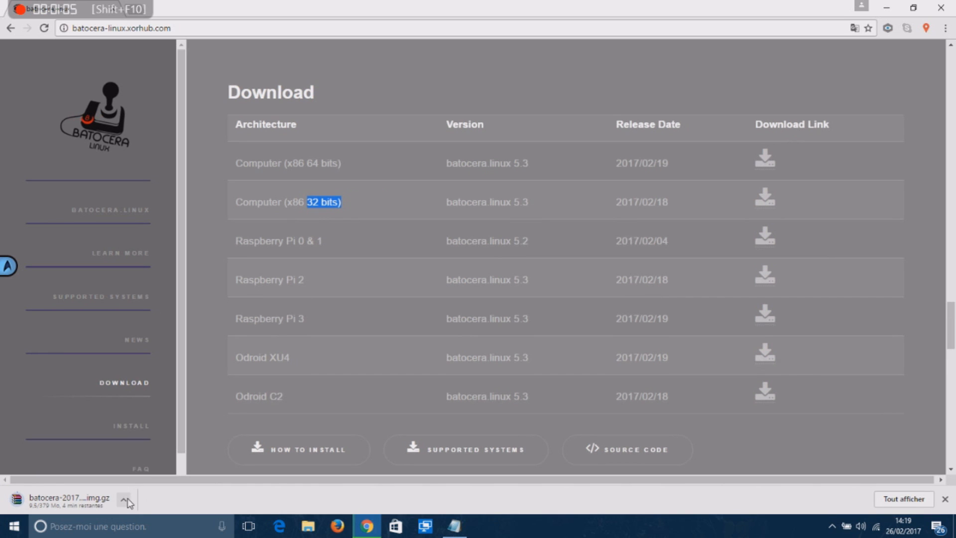
- Cancel the batocera image download and minimize the browser
{"action": "right_click", "coordinate": [66, 511]}
{"action": "left_click", "coordinate": [117, 501]}
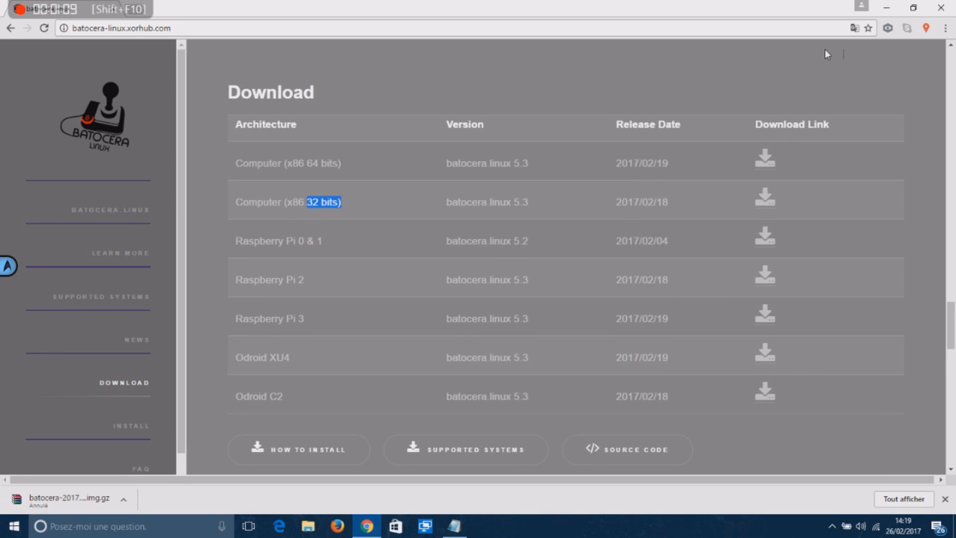
{"action": "left_click", "coordinate": [886, 8]}
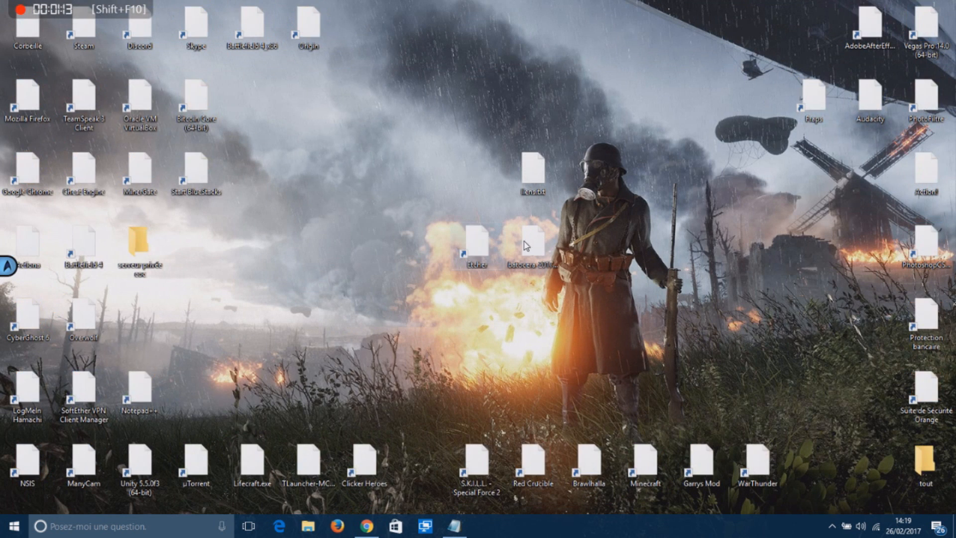
- Move the batocera image file on the desktop farther away from the Etcher shortcut
{"action": "left_click_drag", "start_coordinate": [534, 257], "coordinate": [647, 257]}
{"action": "left_click", "coordinate": [656, 166]}
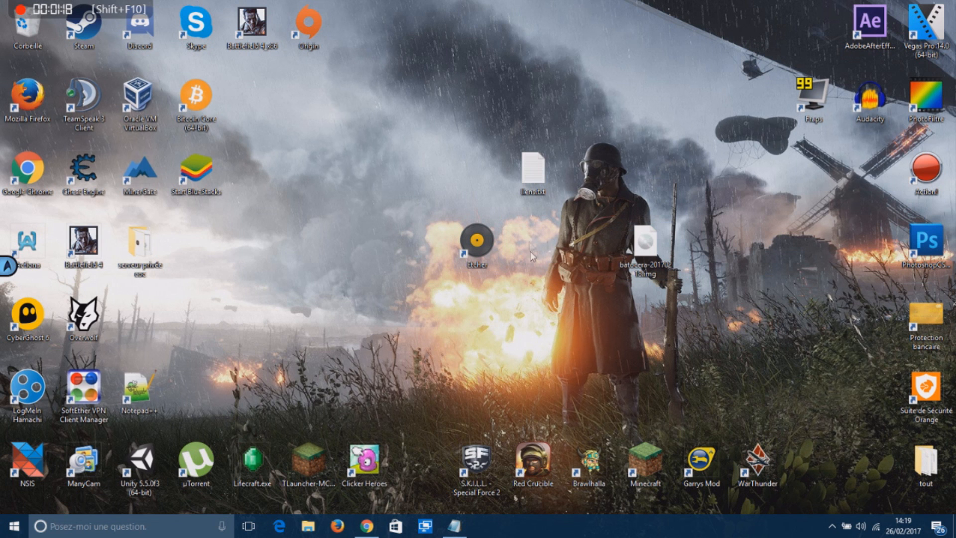
{"action": "left_click", "coordinate": [366, 526]}
{"action": "left_click", "coordinate": [891, 7]}
{"action": "double_click", "coordinate": [535, 169]}
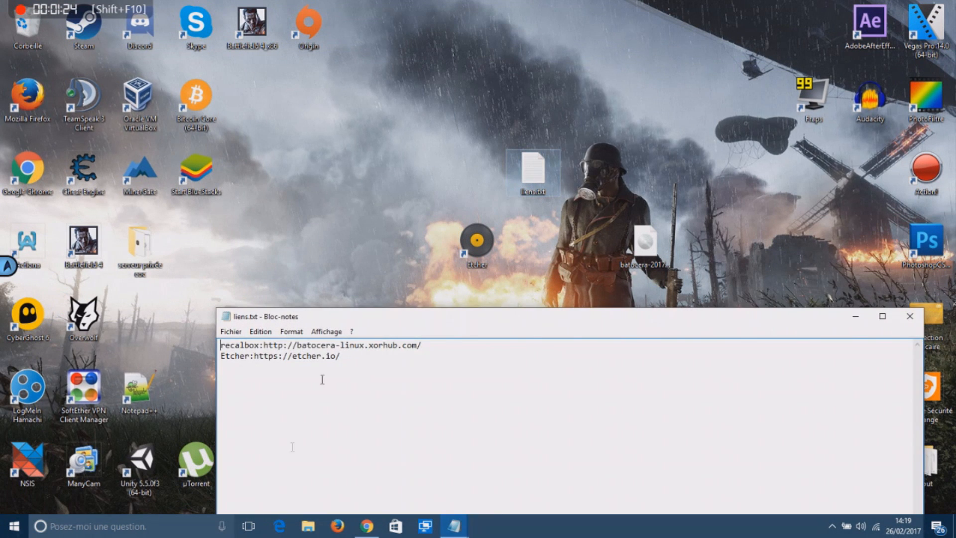
{"action": "left_click_drag", "start_coordinate": [342, 356], "coordinate": [261, 367]}
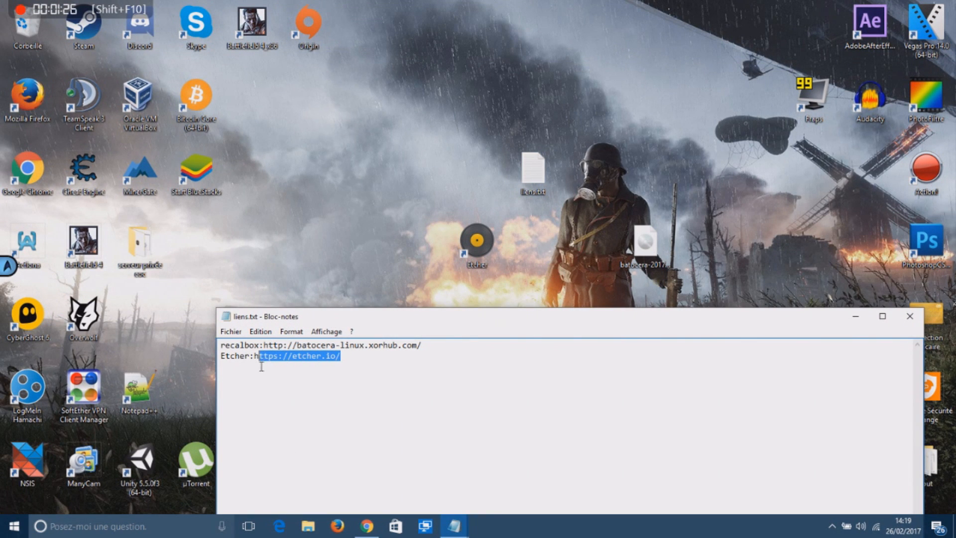
{"action": "right_click", "coordinate": [259, 358]}
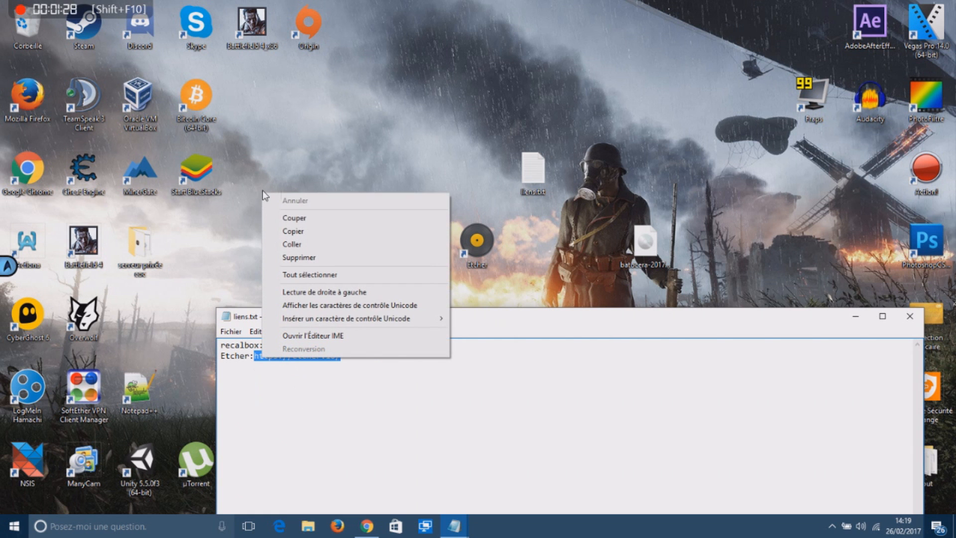
{"action": "left_click", "coordinate": [288, 232]}
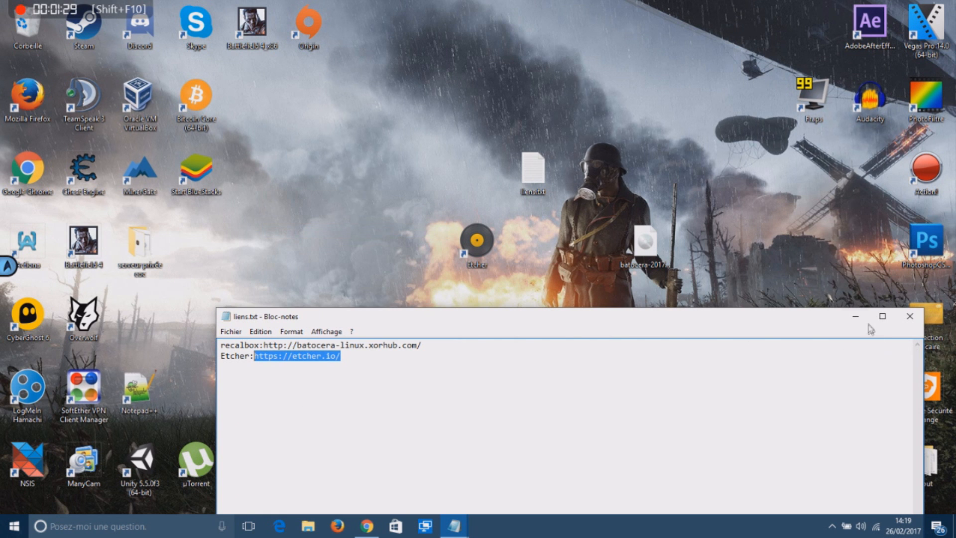
- Close the text file, switch to Chrome and load the copied etcher.io address
{"action": "left_click", "coordinate": [909, 316]}
{"action": "left_click", "coordinate": [381, 532]}
{"action": "left_click", "coordinate": [272, 25]}
{"action": "key", "text": "ctrl+v"}
{"action": "key", "text": "Return"}
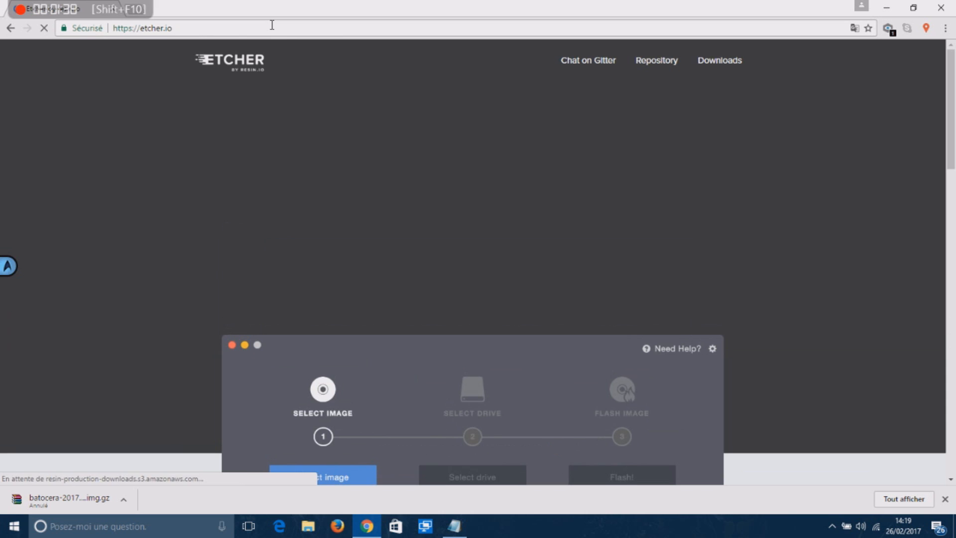
- Look through the Etcher page and download Etcher for Windows >= 7
{"action": "scroll", "coordinate": [364, 192], "scroll_direction": "down", "scroll_amount": 4}
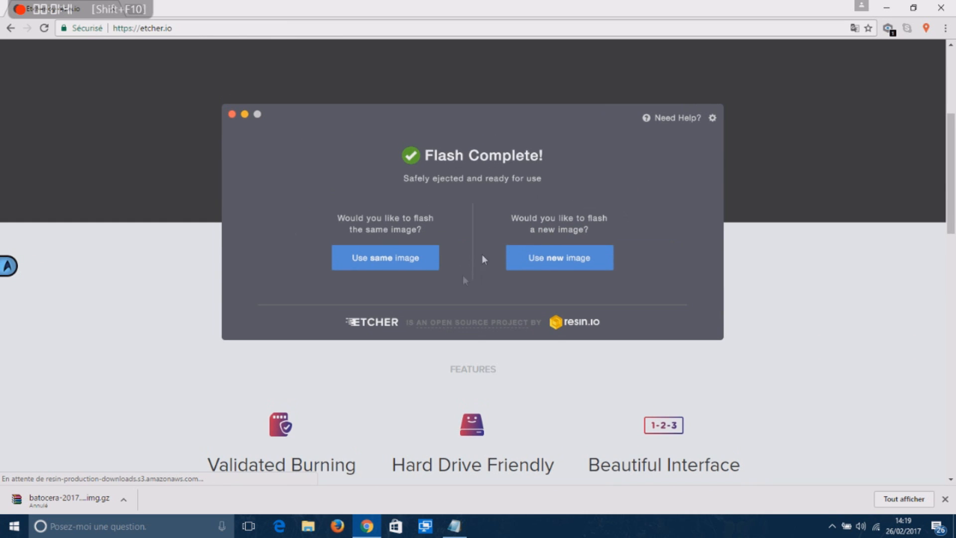
{"action": "scroll", "coordinate": [645, 376], "scroll_direction": "down", "scroll_amount": 3}
{"action": "scroll", "coordinate": [628, 361], "scroll_direction": "down", "scroll_amount": 5}
{"action": "scroll", "coordinate": [628, 361], "scroll_direction": "up", "scroll_amount": 13}
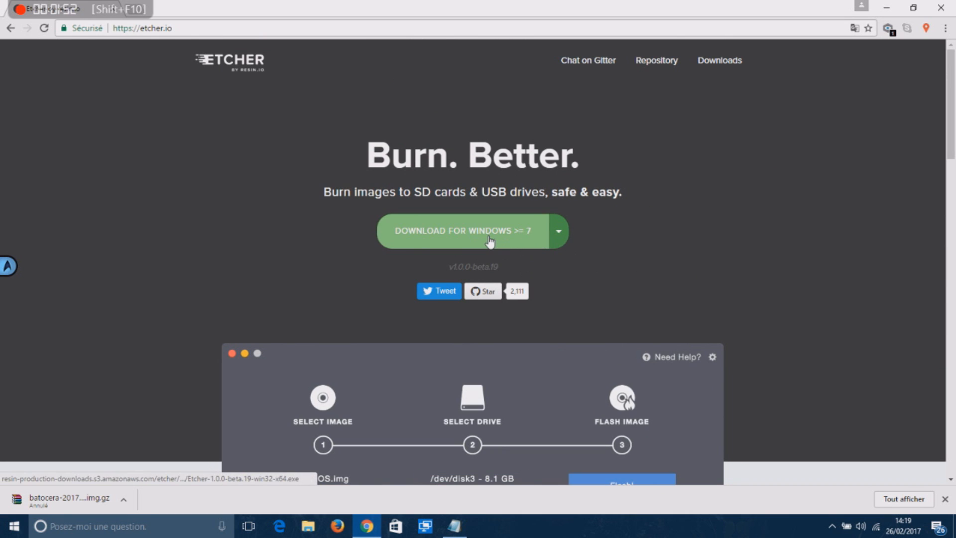
{"action": "left_click", "coordinate": [470, 241]}
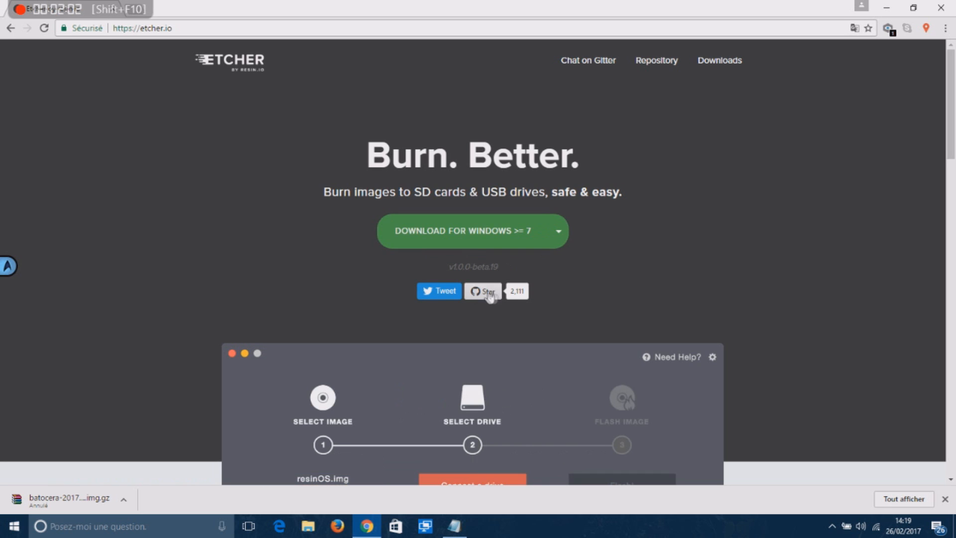
{"action": "left_click", "coordinate": [481, 246]}
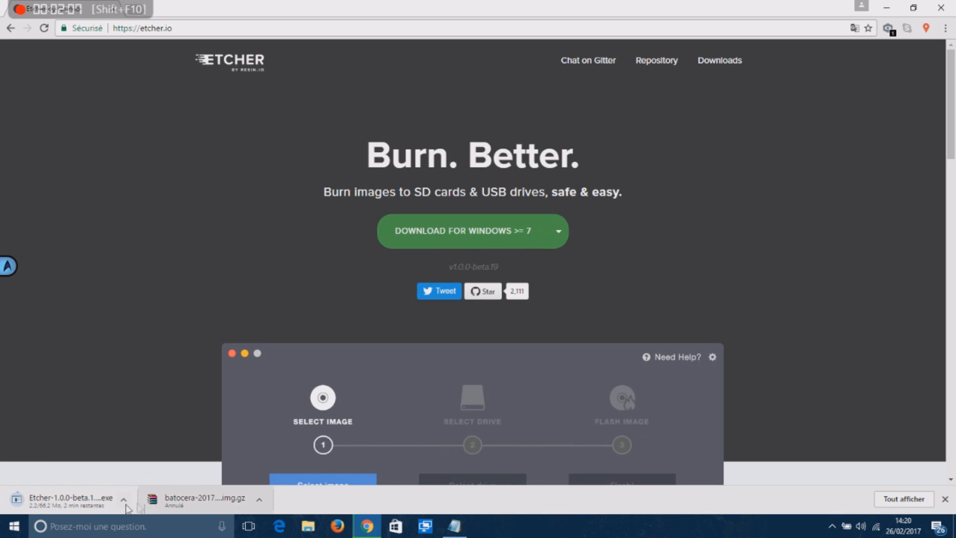
- Cancel the Etcher download and view the list of Etcher versions for other platforms
{"action": "left_click", "coordinate": [124, 499]}
{"action": "left_click", "coordinate": [135, 481]}
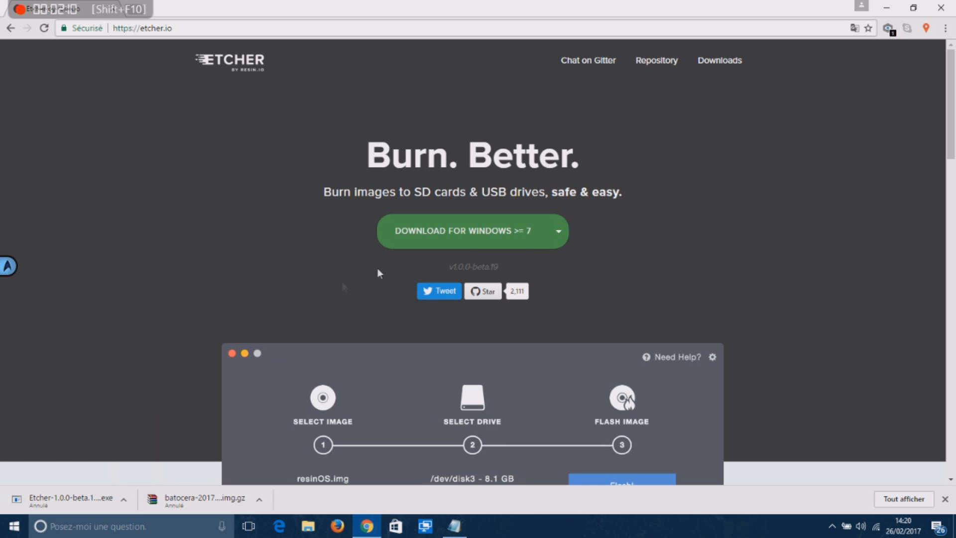
{"action": "left_click", "coordinate": [559, 232]}
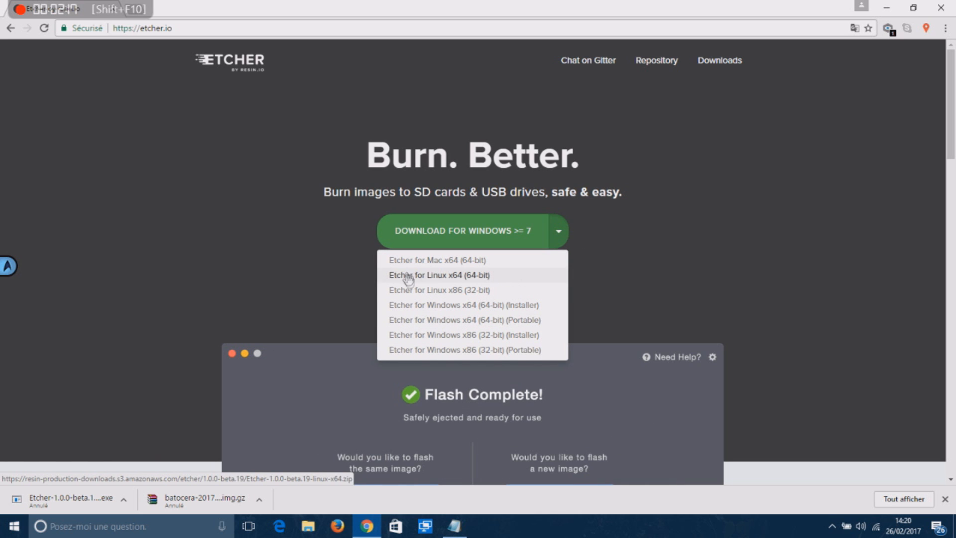
{"action": "left_click", "coordinate": [683, 286]}
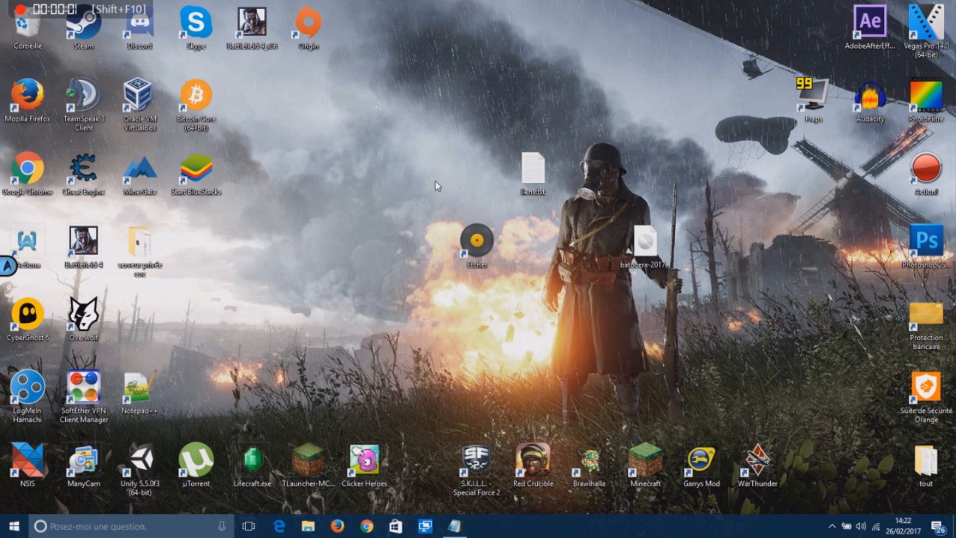
- Place the batocera image file beside the Etcher shortcut and decline the antivirus scan of the RECALBOX (F:) drive
{"action": "left_click_drag", "start_coordinate": [646, 243], "coordinate": [533, 243]}
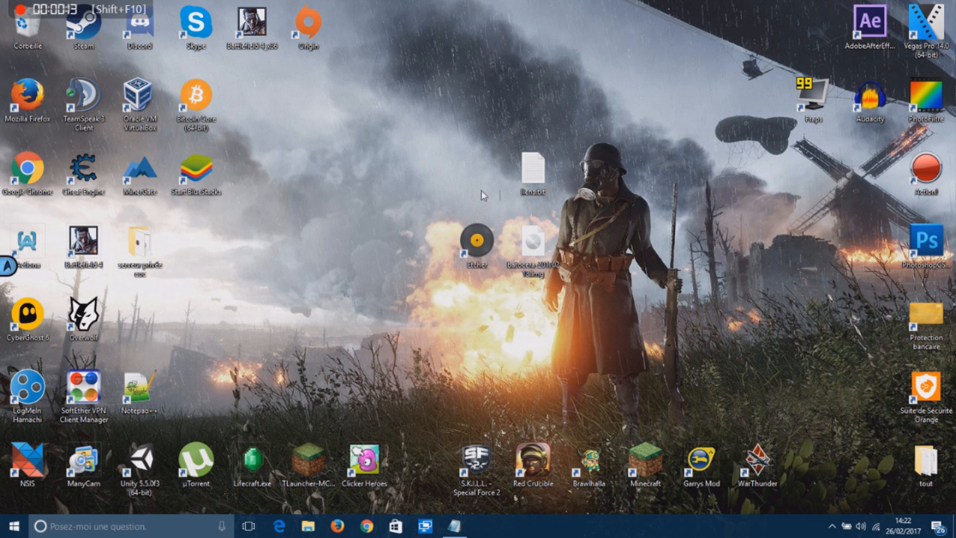
{"action": "double_click", "coordinate": [487, 253]}
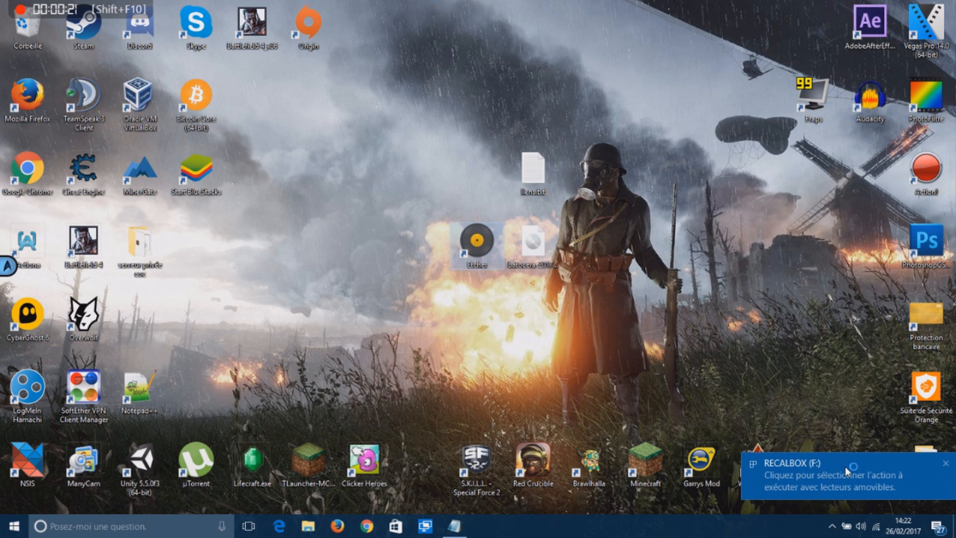
{"action": "left_click", "coordinate": [946, 464]}
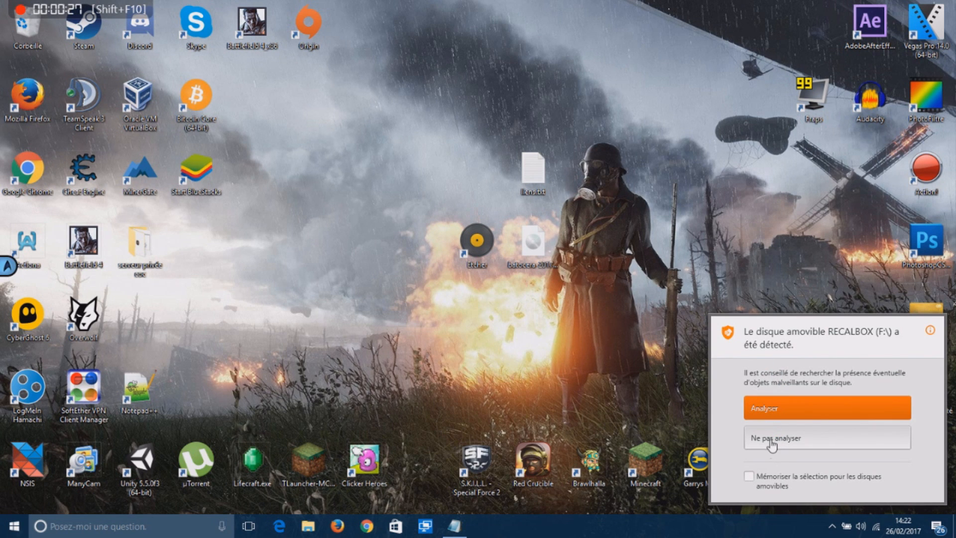
{"action": "left_click", "coordinate": [768, 440]}
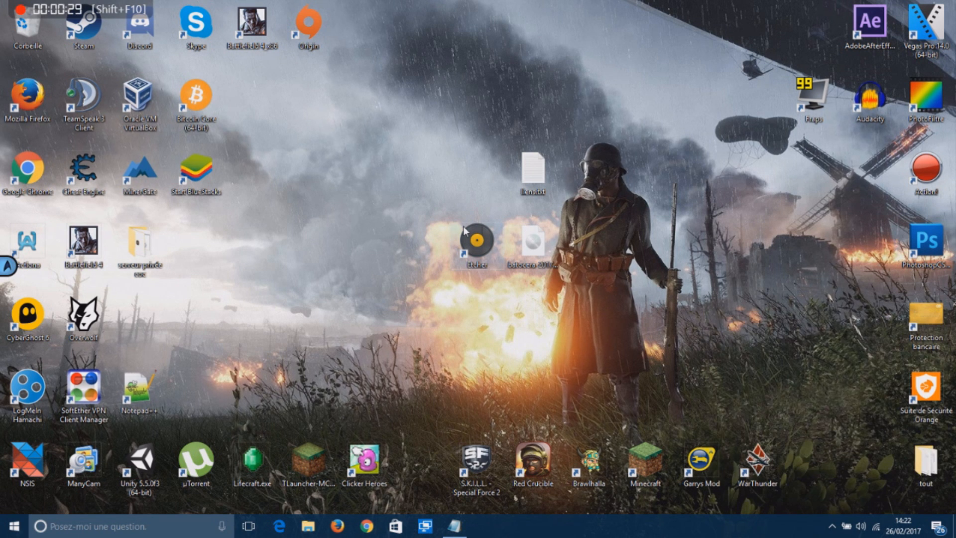
- Launch Etcher and select batocera-20170218.img from the desktop as the image to flash
{"action": "double_click", "coordinate": [480, 253]}
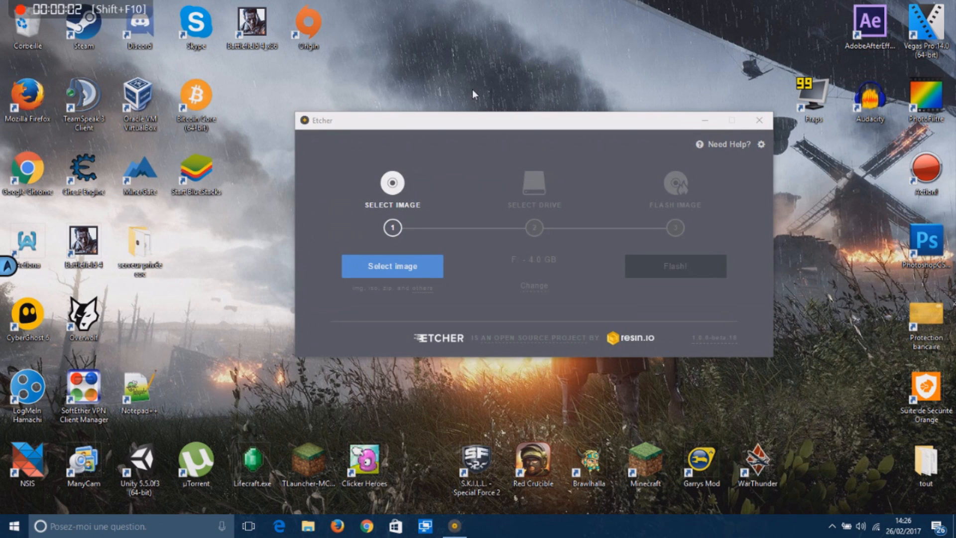
{"action": "left_click", "coordinate": [411, 269]}
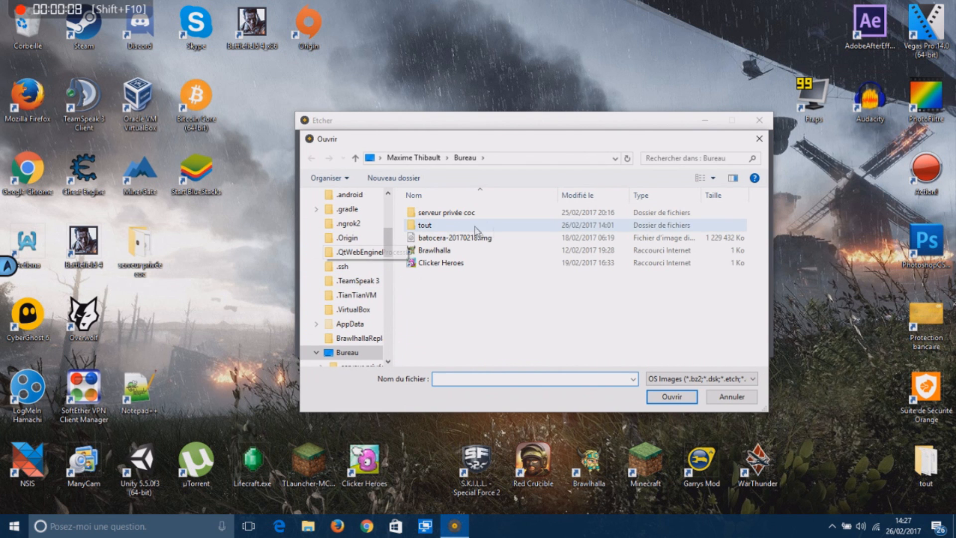
{"action": "left_click", "coordinate": [424, 238]}
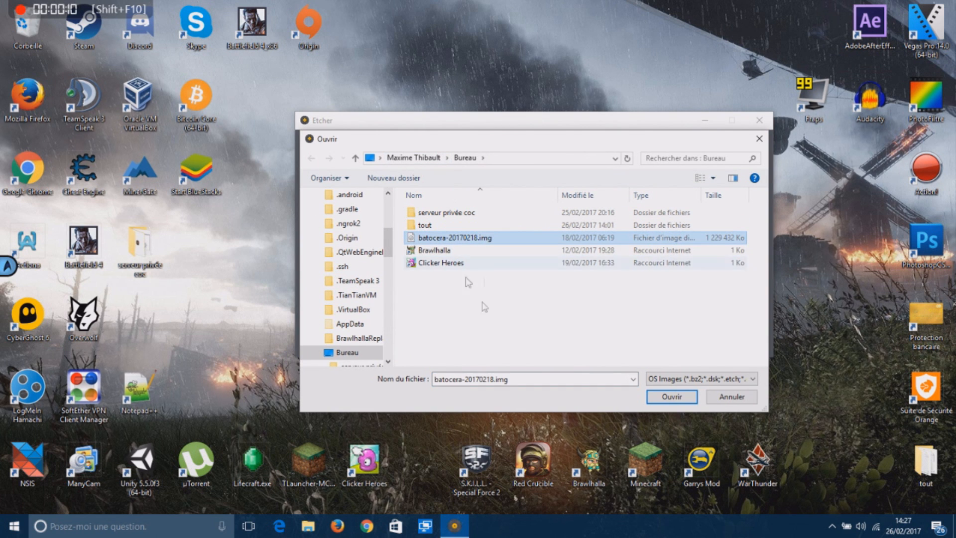
{"action": "left_click", "coordinate": [679, 397]}
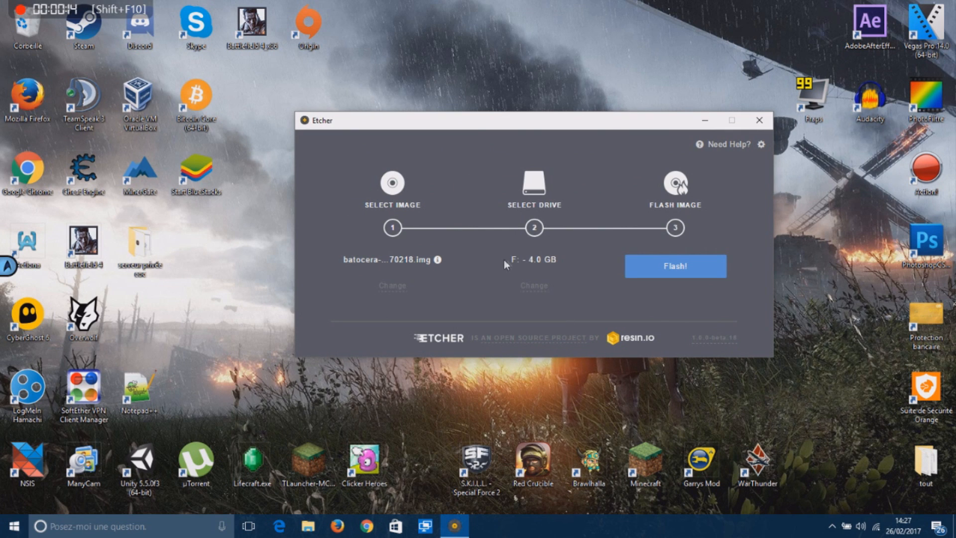
{"action": "left_click", "coordinate": [296, 524]}
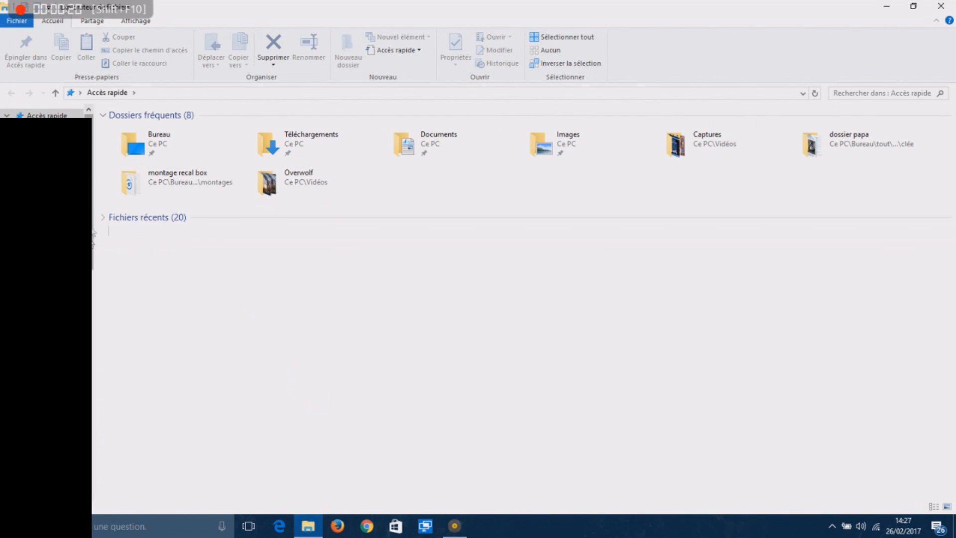
{"action": "left_click_drag", "start_coordinate": [92, 243], "coordinate": [102, 398]}
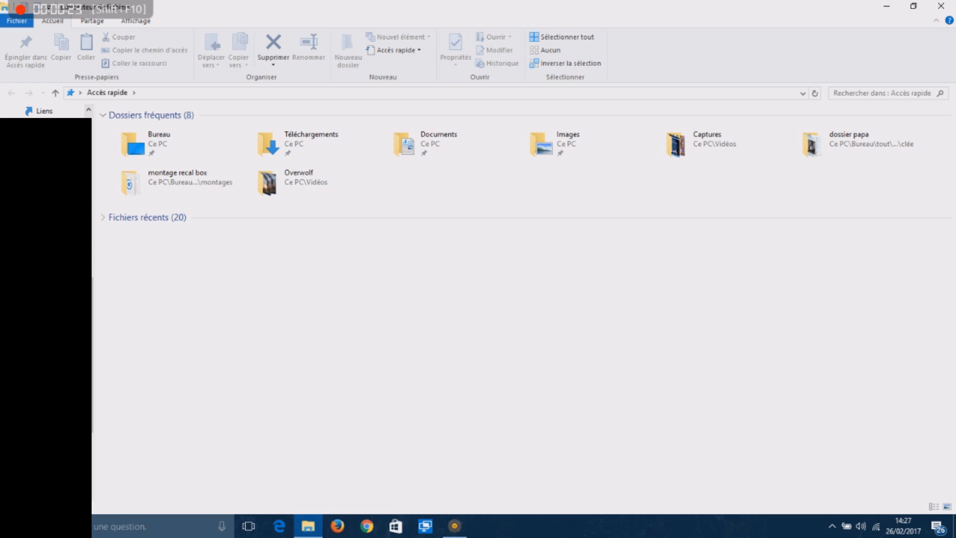
{"action": "left_click", "coordinate": [942, 6]}
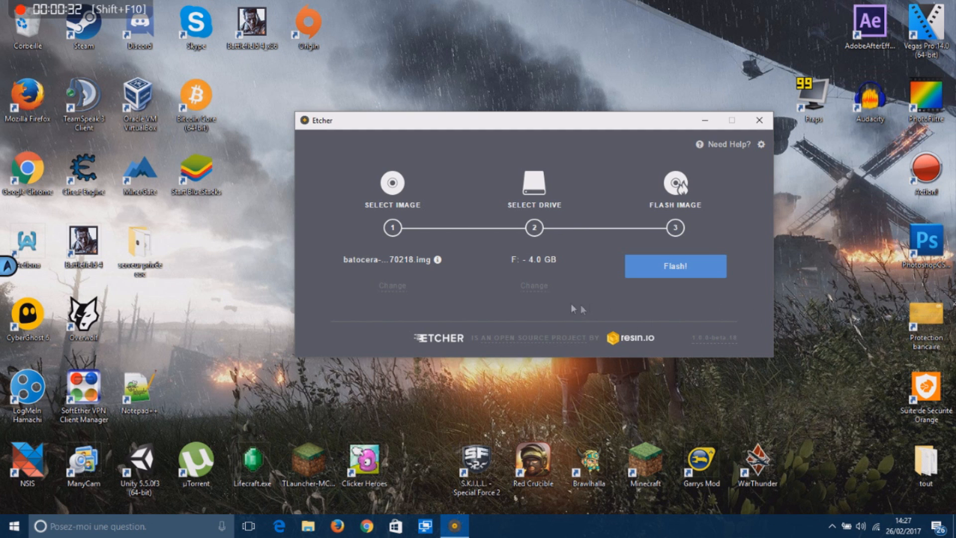
- Close Etcher and locate the RECALBOX (F:) drive under Ce PC in File Explorer
{"action": "left_click", "coordinate": [759, 120]}
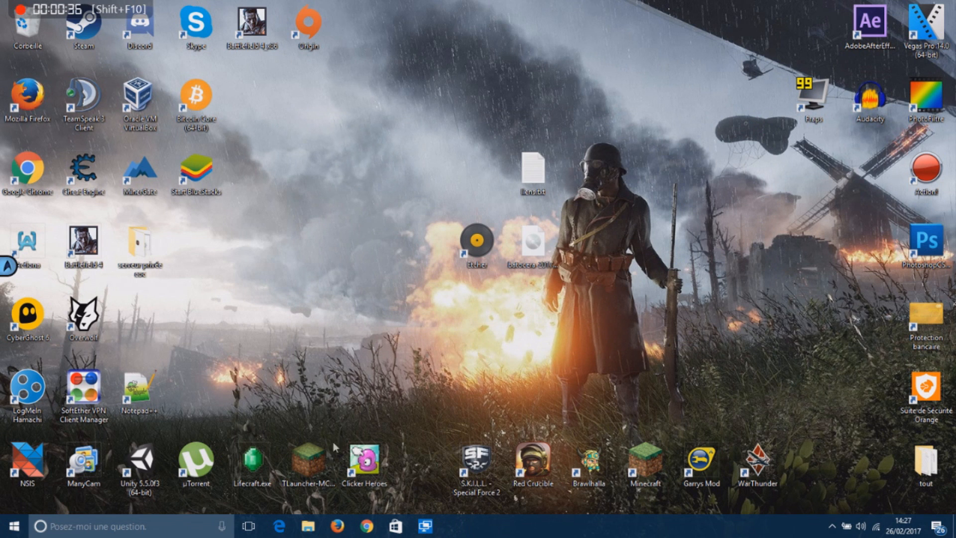
{"action": "left_click", "coordinate": [309, 525]}
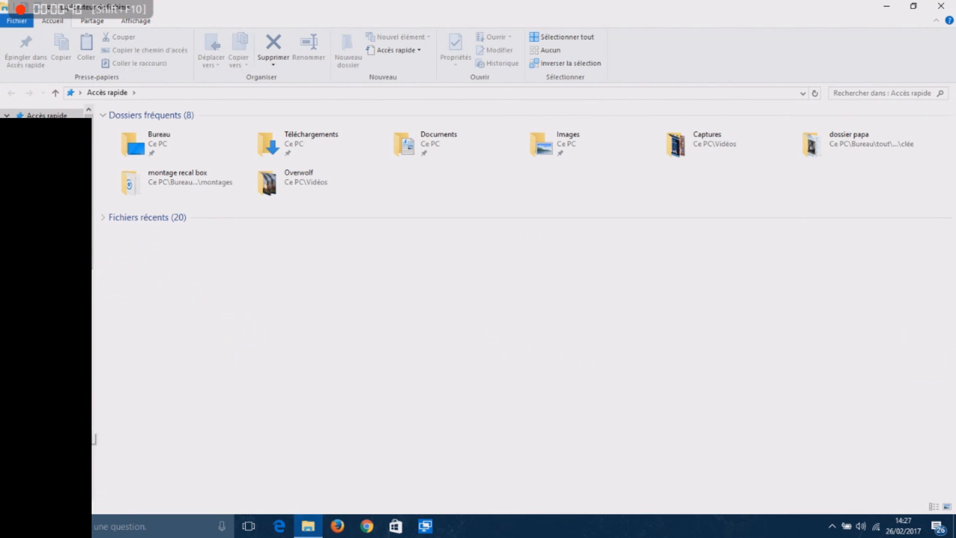
{"action": "left_click_drag", "start_coordinate": [93, 268], "coordinate": [99, 393]}
{"action": "left_click", "coordinate": [49, 369]}
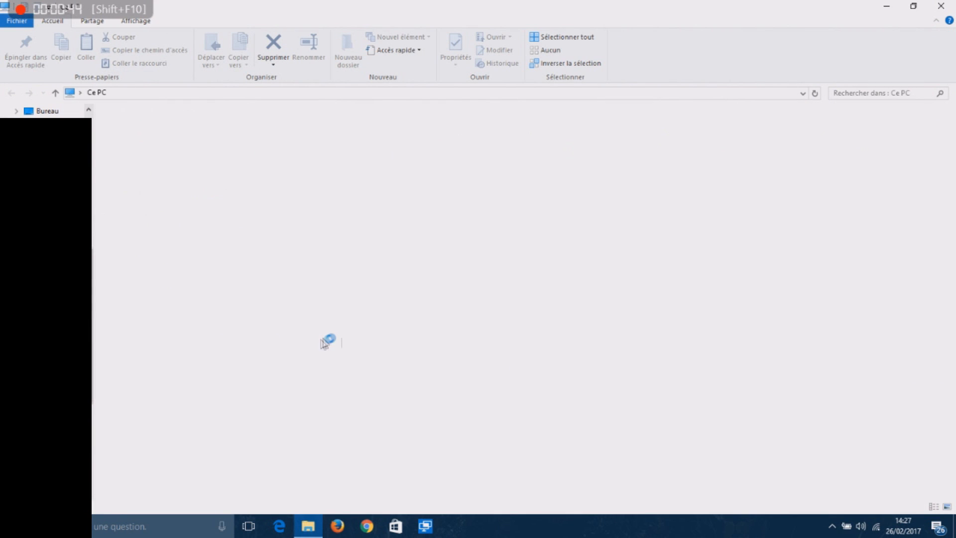
{"action": "left_click_drag", "start_coordinate": [466, 324], "coordinate": [474, 224]}
{"action": "left_click_drag", "start_coordinate": [498, 381], "coordinate": [498, 214]}
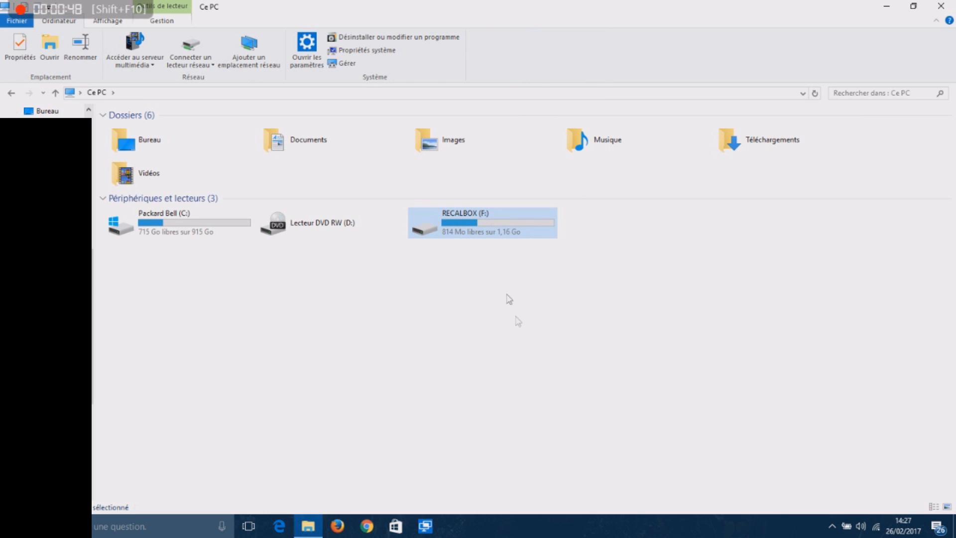
{"action": "left_click", "coordinate": [102, 6]}
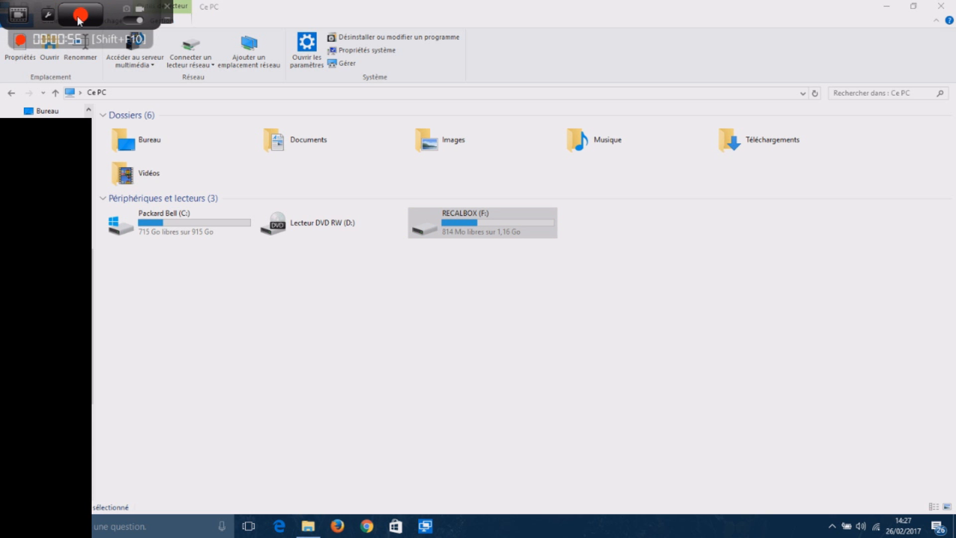